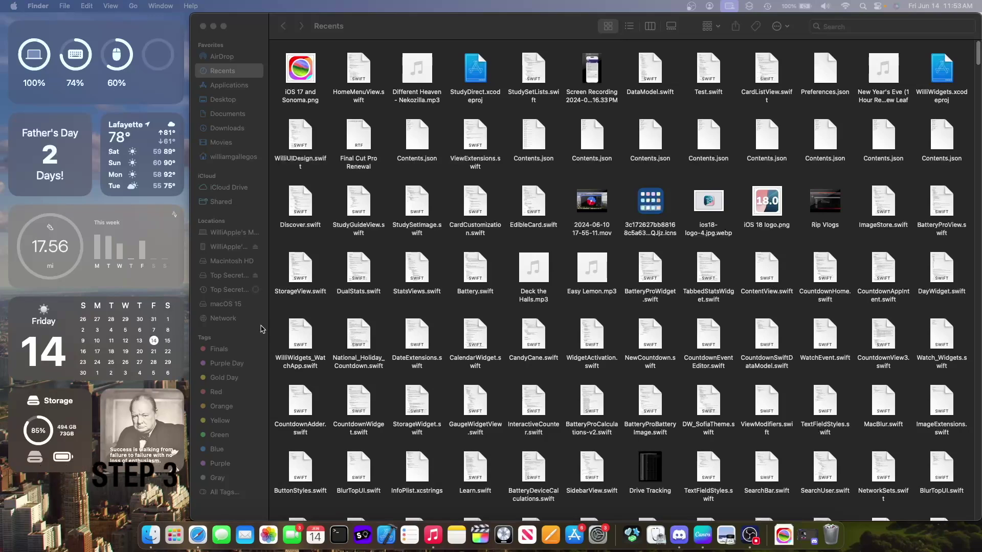
Back up the connected iPhone 14 Pro to this Mac unencrypted with Back Up Now
click(261, 326)
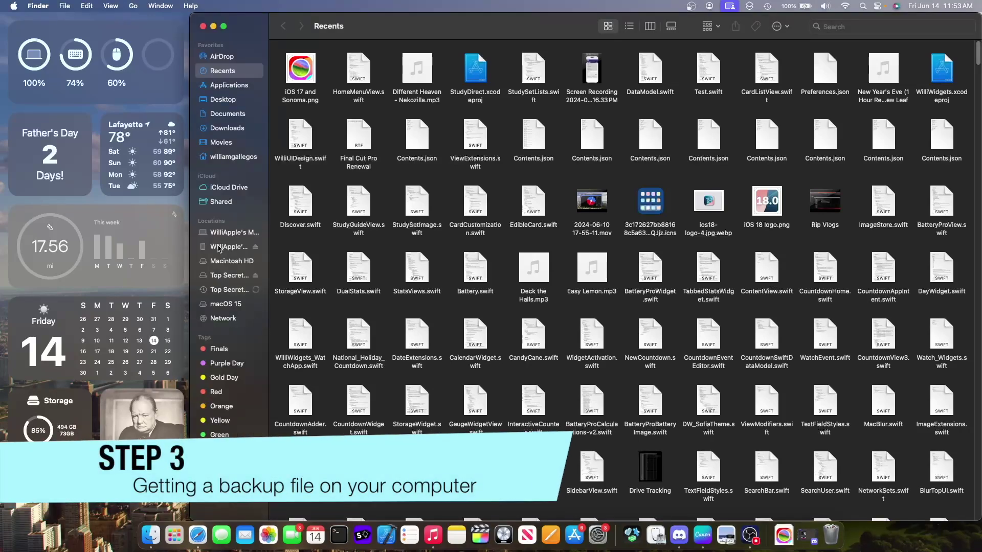
click(219, 248)
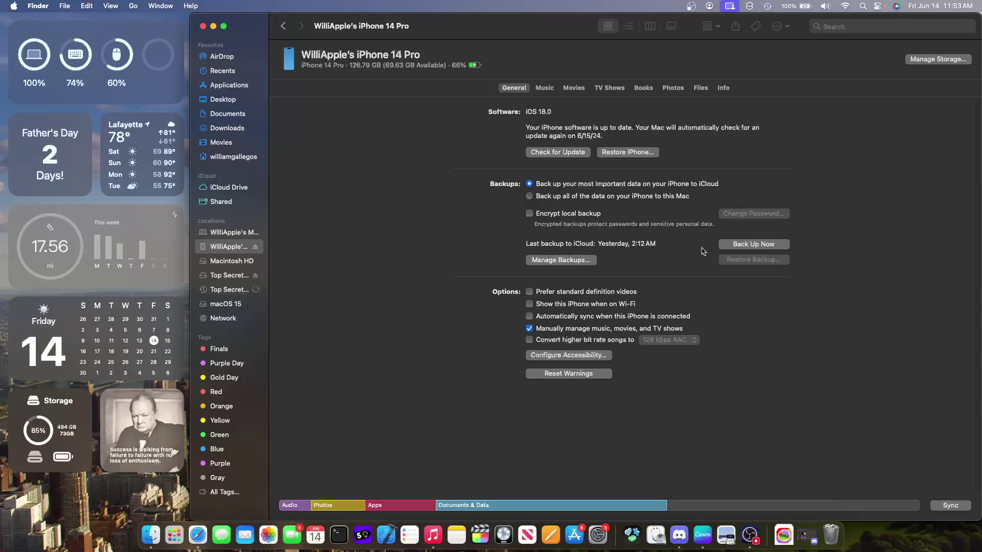
click(745, 245)
click(562, 337)
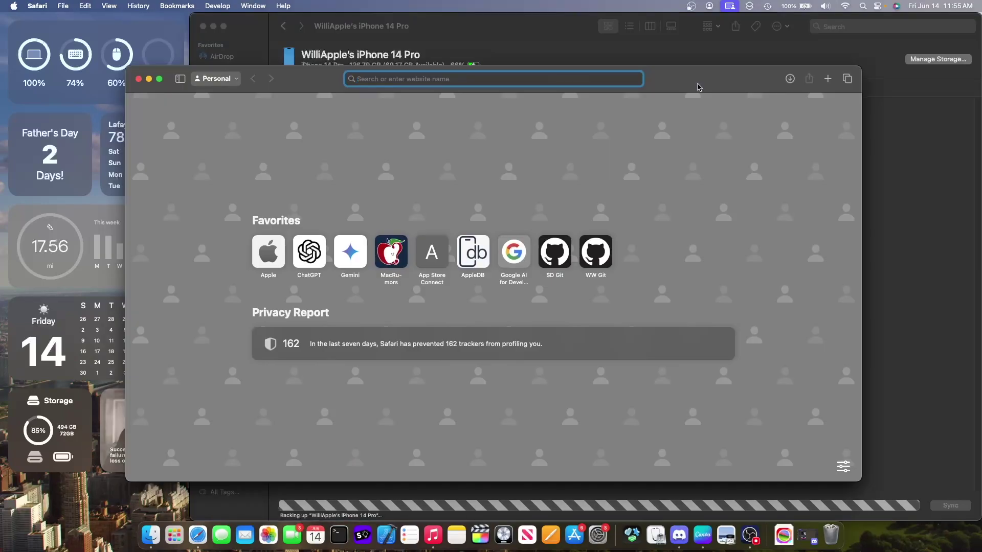
On ipsw.me, go to iPhone > iPhone 14 Pro > iOS 17.5.1 (21F90), then minimize Safari
text(i)
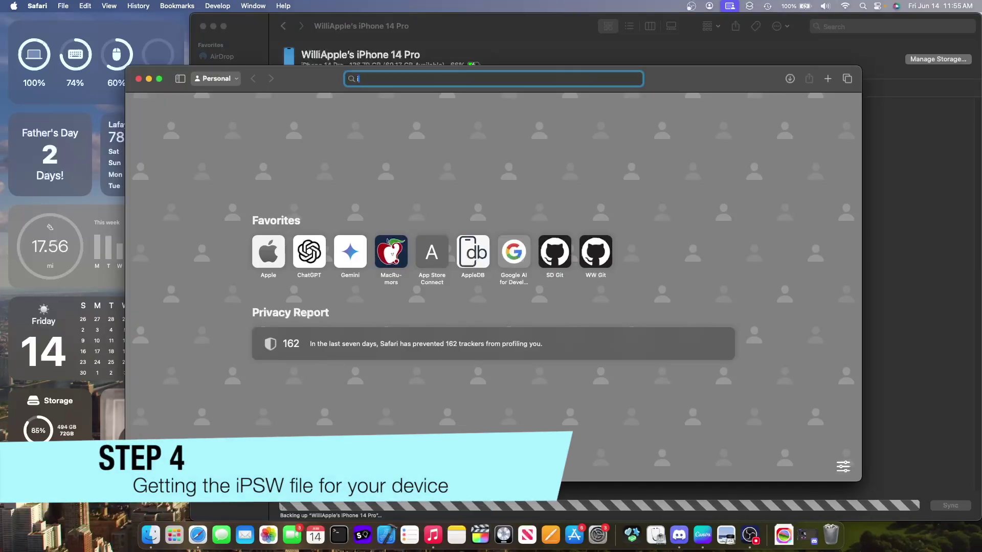
text(psw.me)
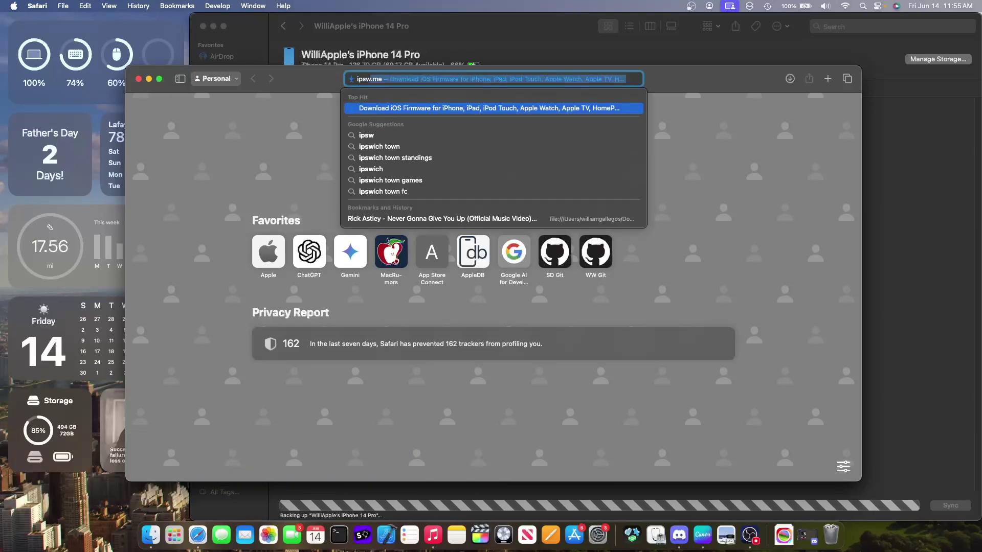
key(Return)
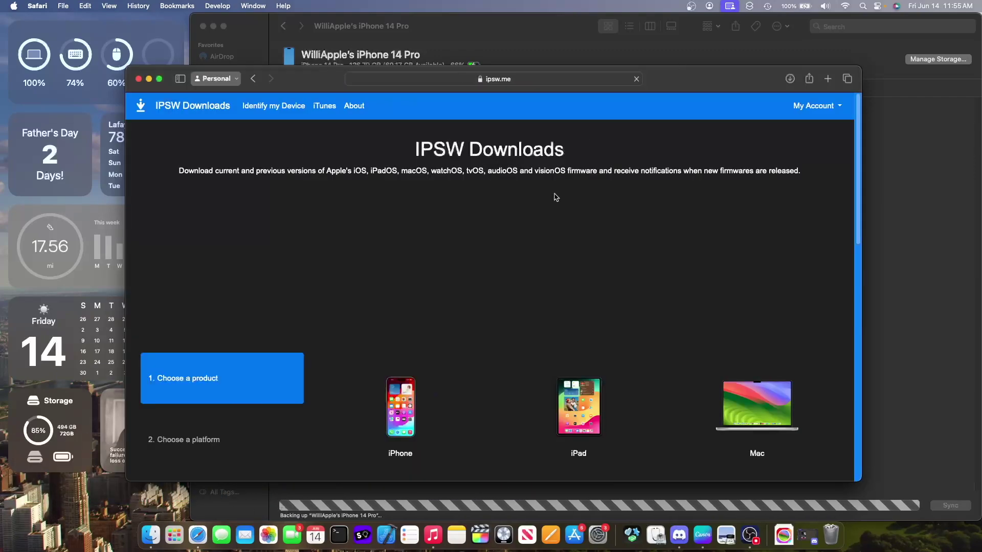
scroll(525, 228, down, 6)
scroll(526, 226, up, 4)
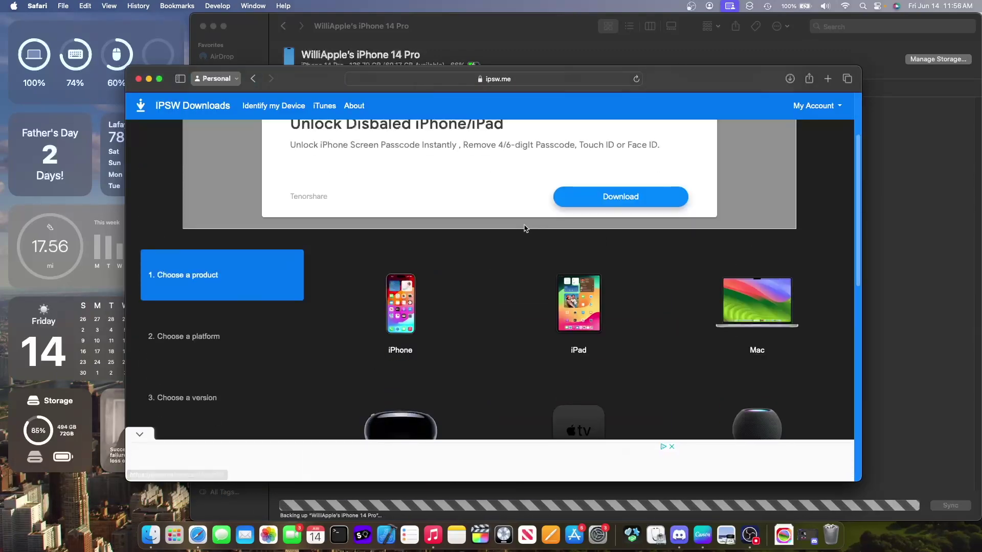
click(399, 307)
scroll(512, 317, down, 5)
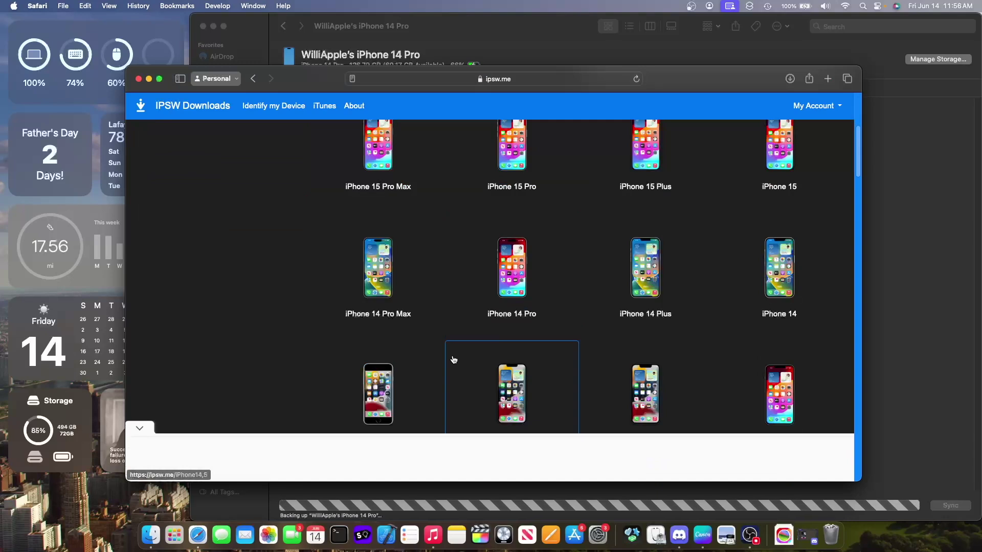
click(490, 293)
click(381, 241)
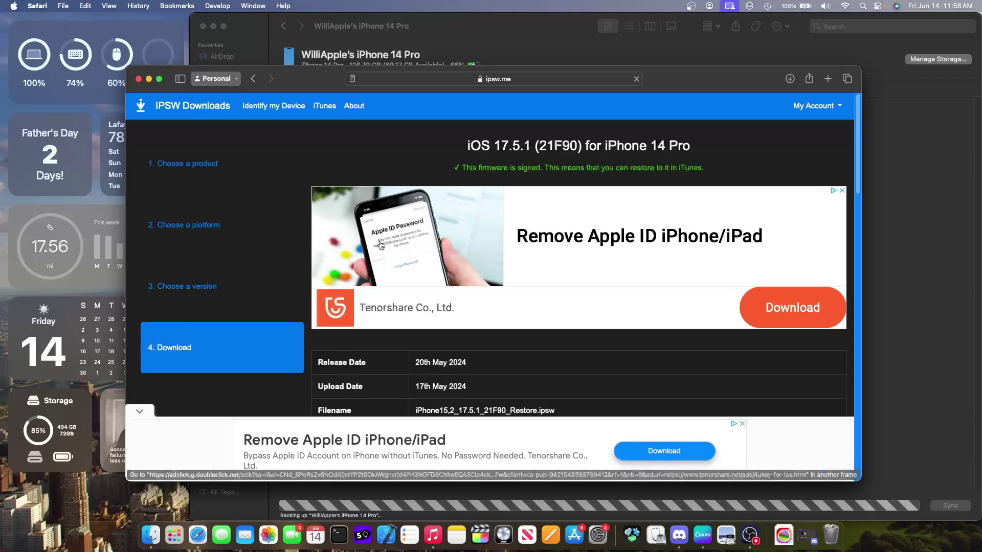
key(super+m)
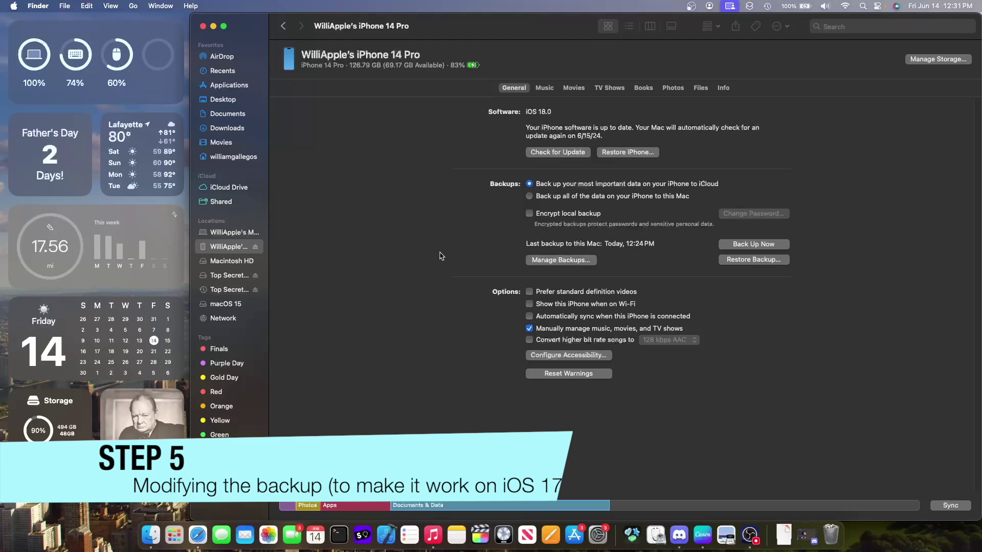
Show today's iPhone 14 Pro backup from Manage Backups in Finder and open its folder
click(547, 261)
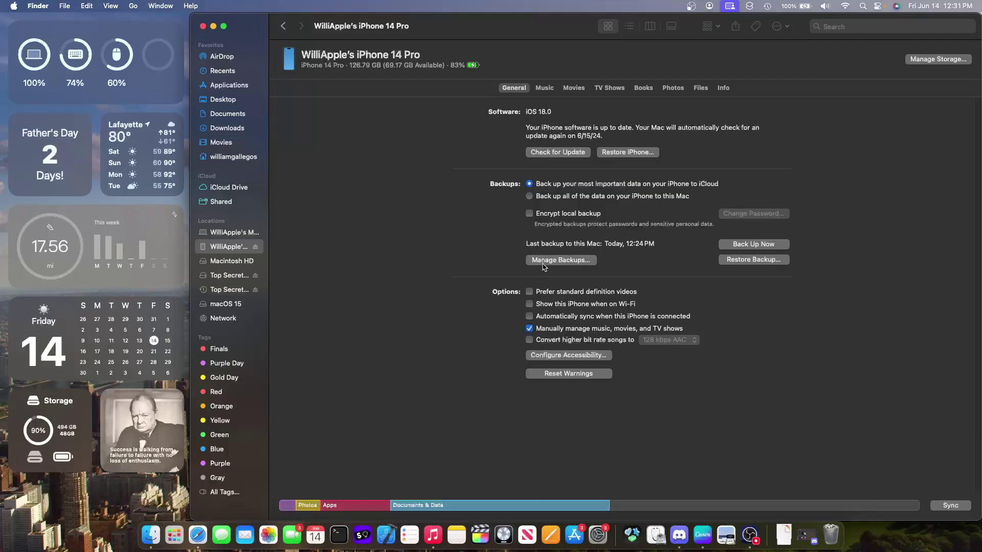
click(547, 260)
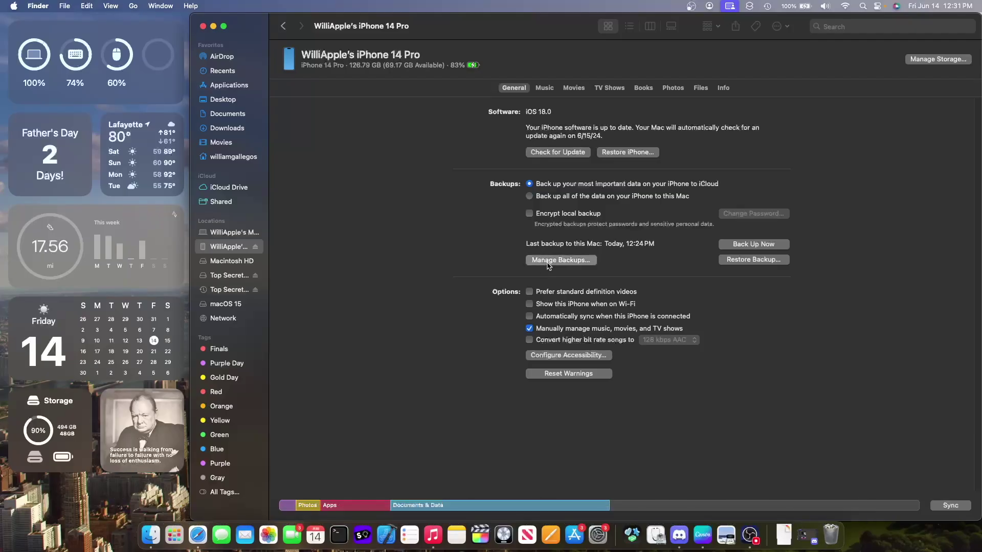
click(528, 227)
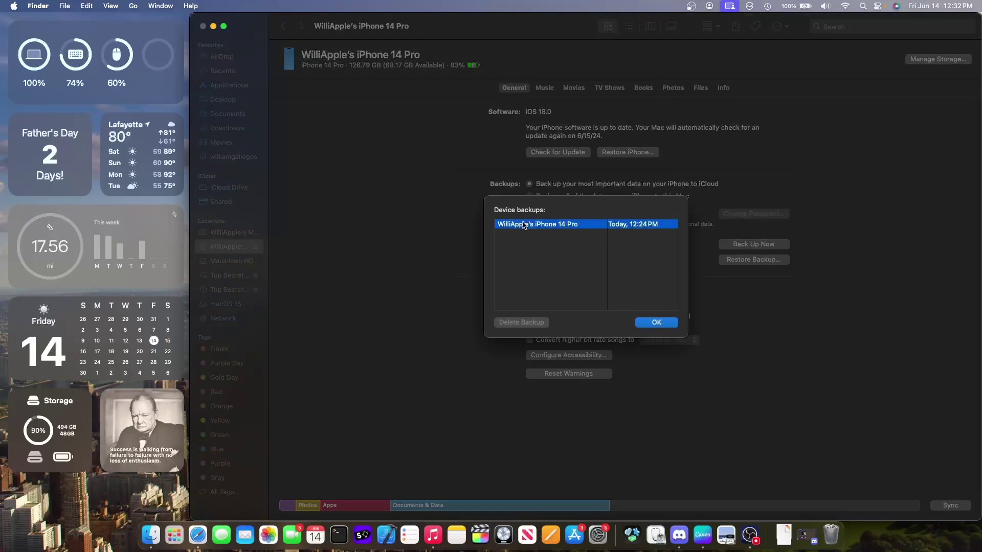
right_click(596, 228)
click(624, 253)
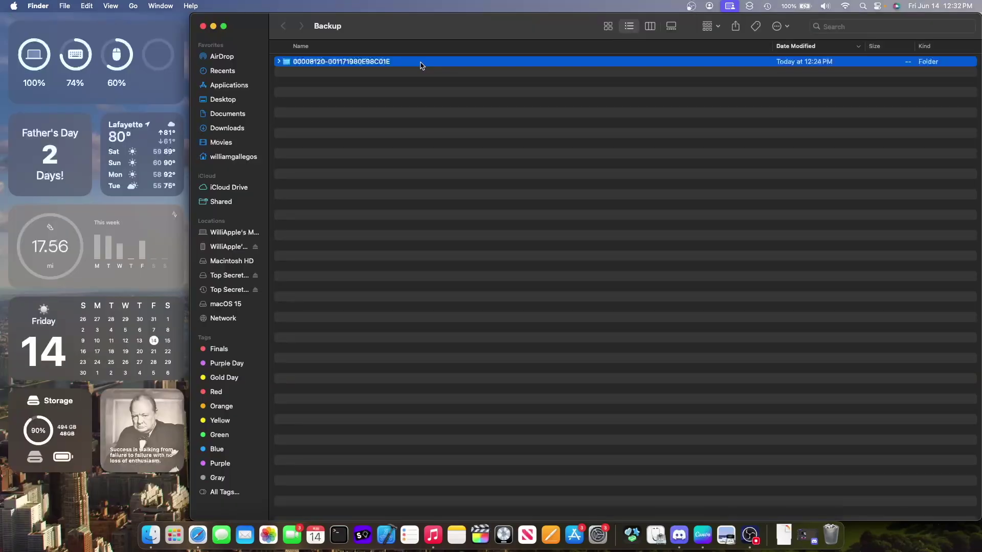
double_click(420, 62)
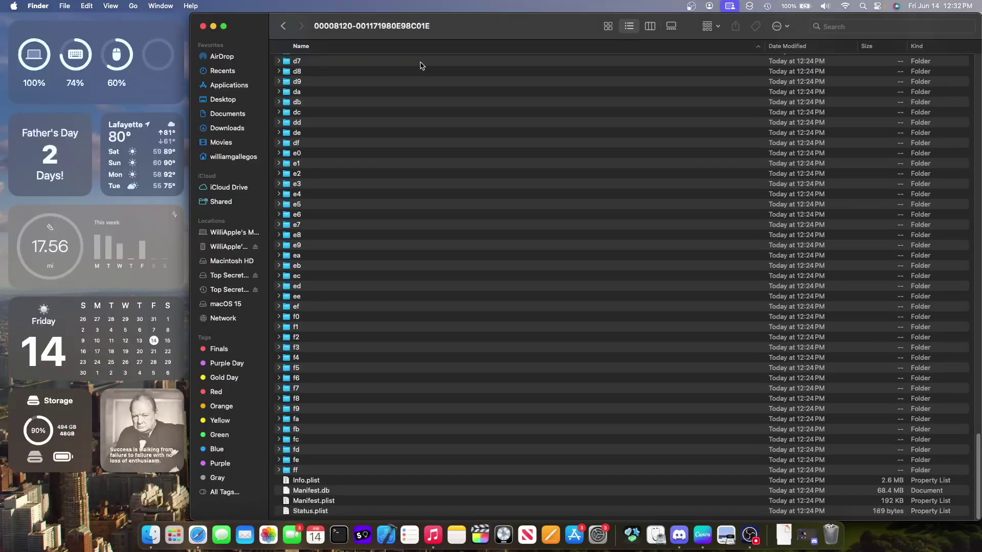
Open the backup's Info.plist with Visual Studio Code
key(i)
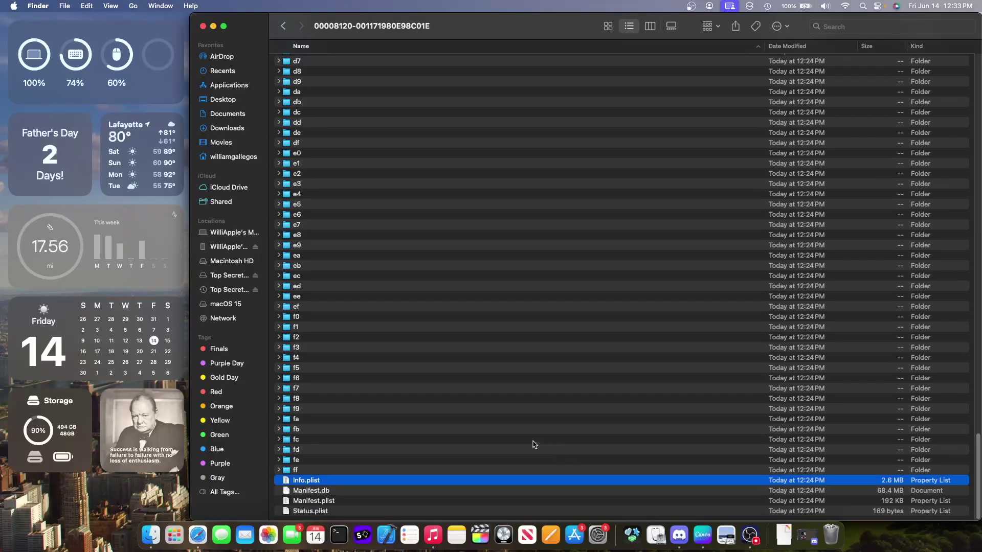
right_click(452, 484)
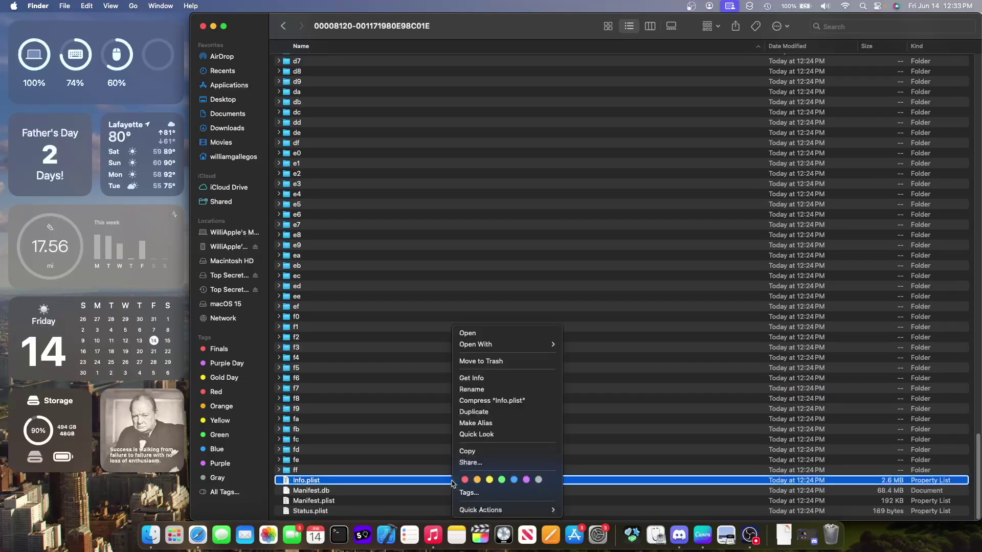
mouse_move(497, 348)
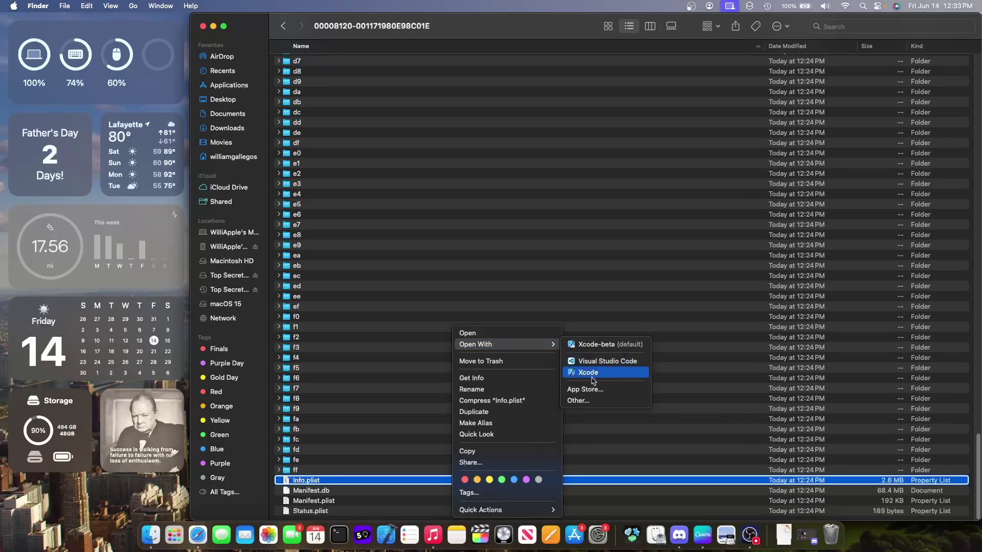
click(596, 361)
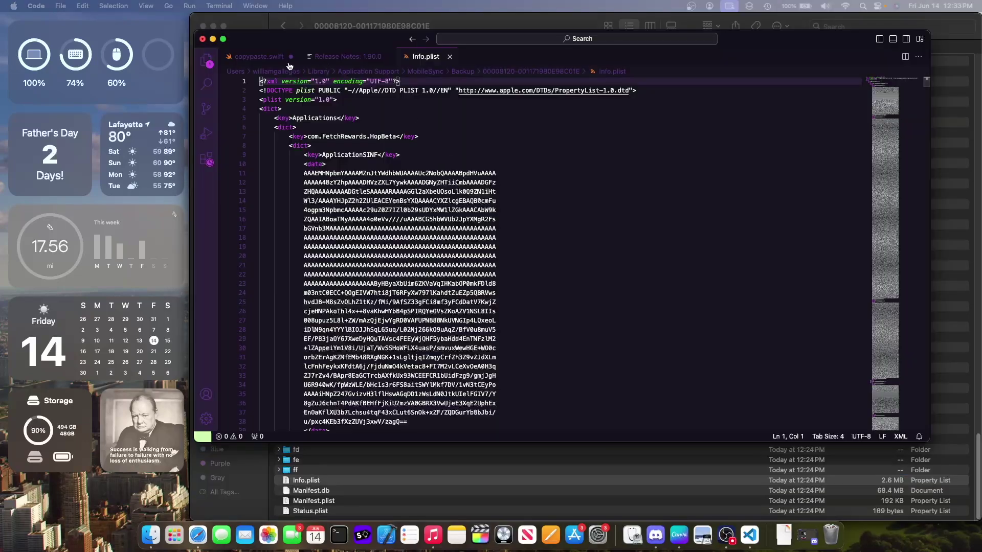
Search Info.plist for Product Version and change its value from 18.0 to 17.0
double_click(589, 187)
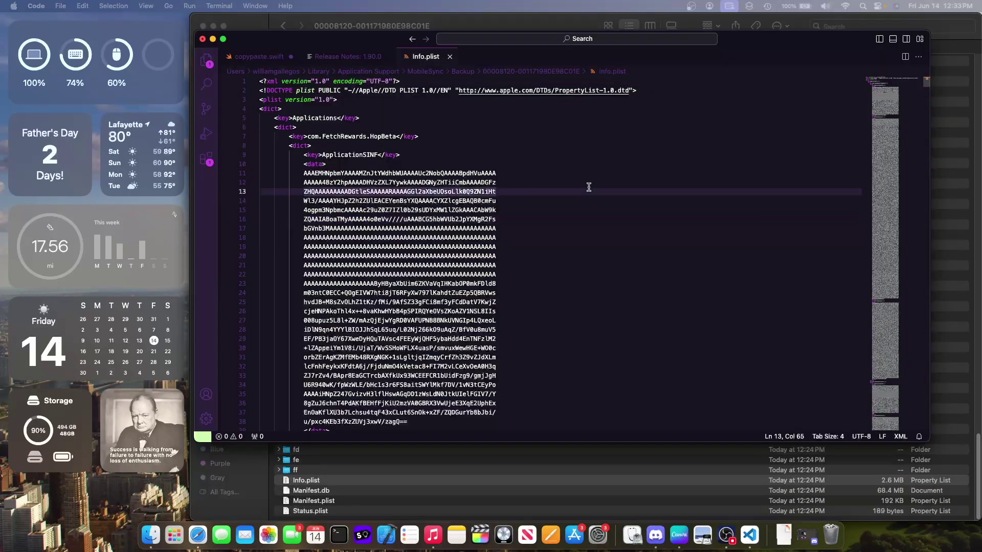
key(super+f)
text(Product Version)
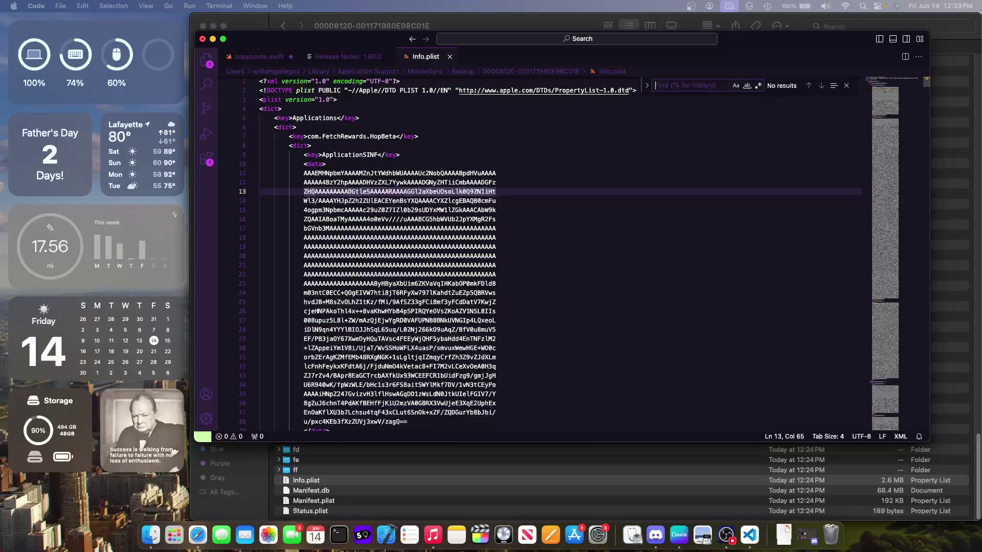
click(312, 322)
key(BackSpace)
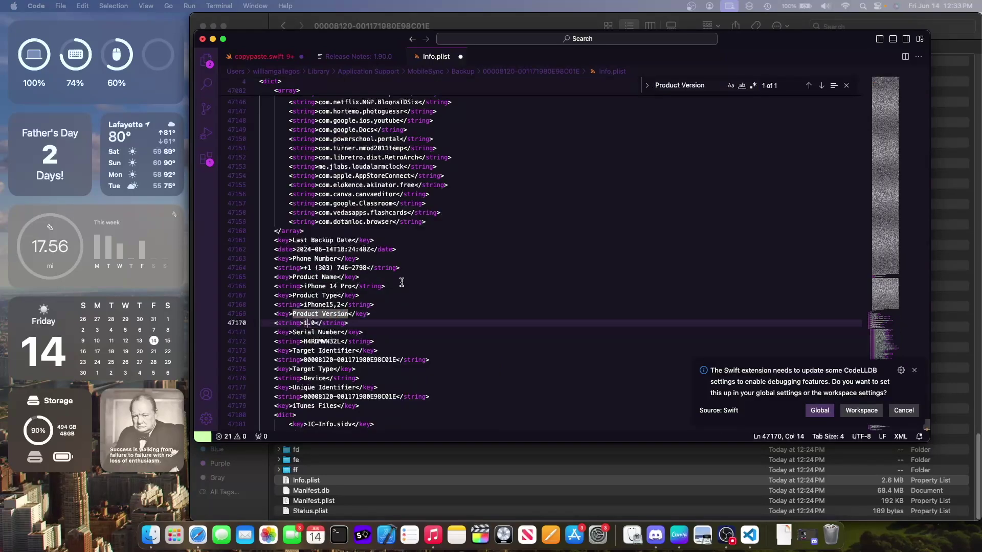
text(7)
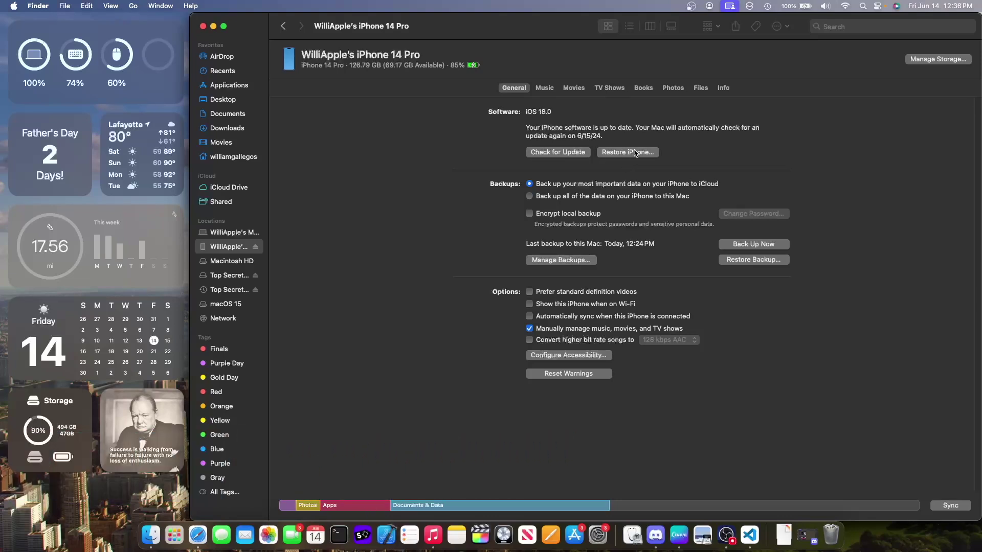
Restore the iPhone with iPhone15,2_17.5.1_21F90_Restore.ipsw from Downloads and confirm the erase
alt+click(636, 153)
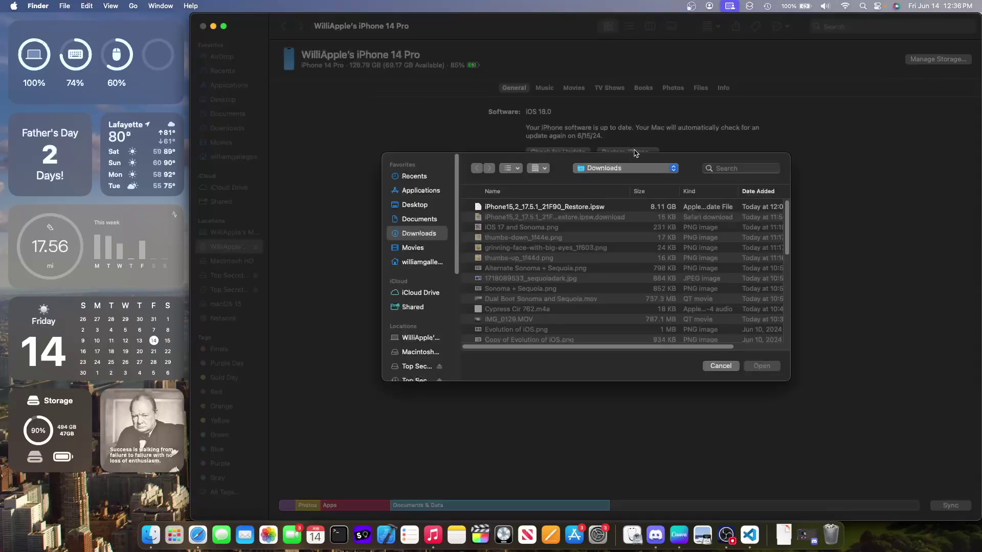
click(485, 208)
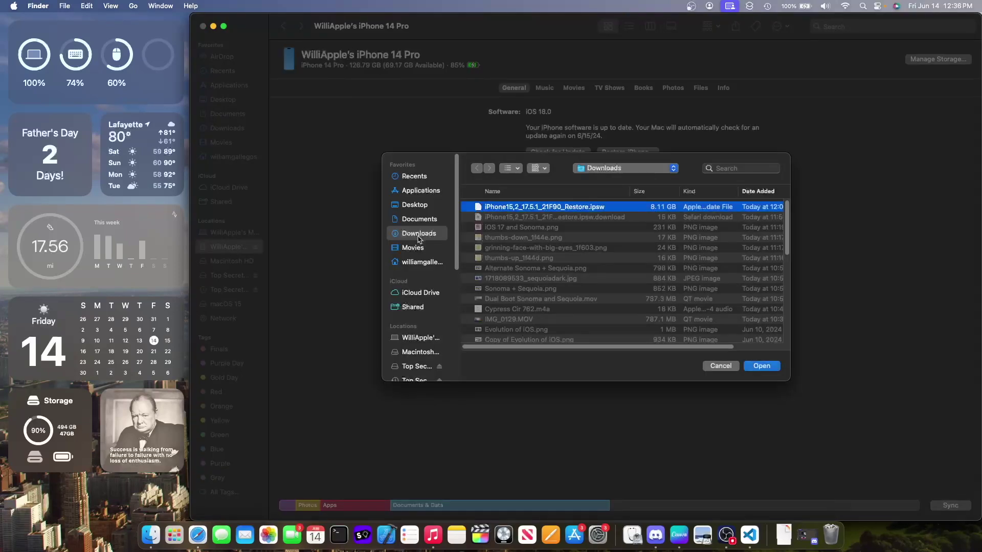
click(760, 367)
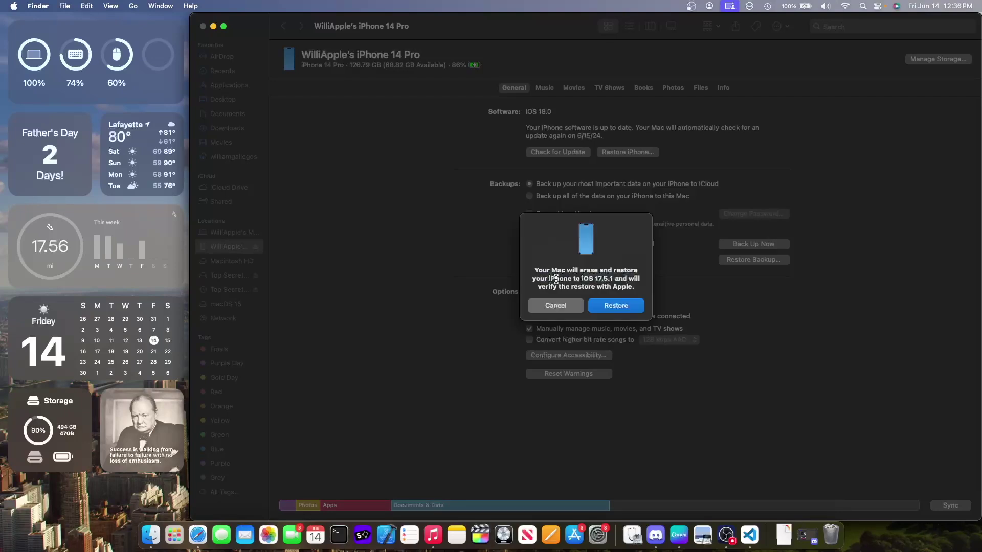
drag(581, 279, 617, 279)
click(632, 289)
drag(547, 286, 640, 286)
click(640, 287)
click(633, 308)
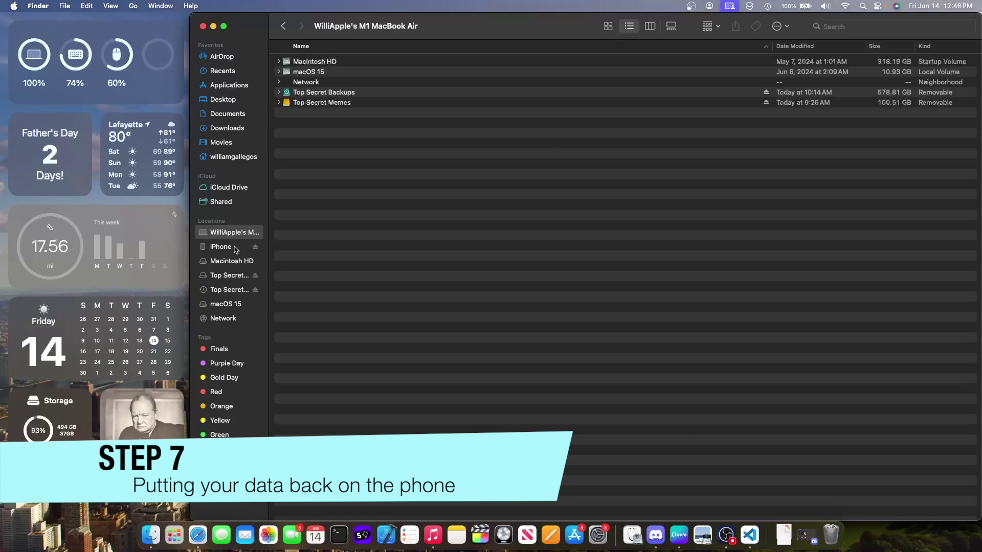
Choose Restore from this backup, keep the 12:24 PM iPhone 14 Pro backup, and continue
click(235, 247)
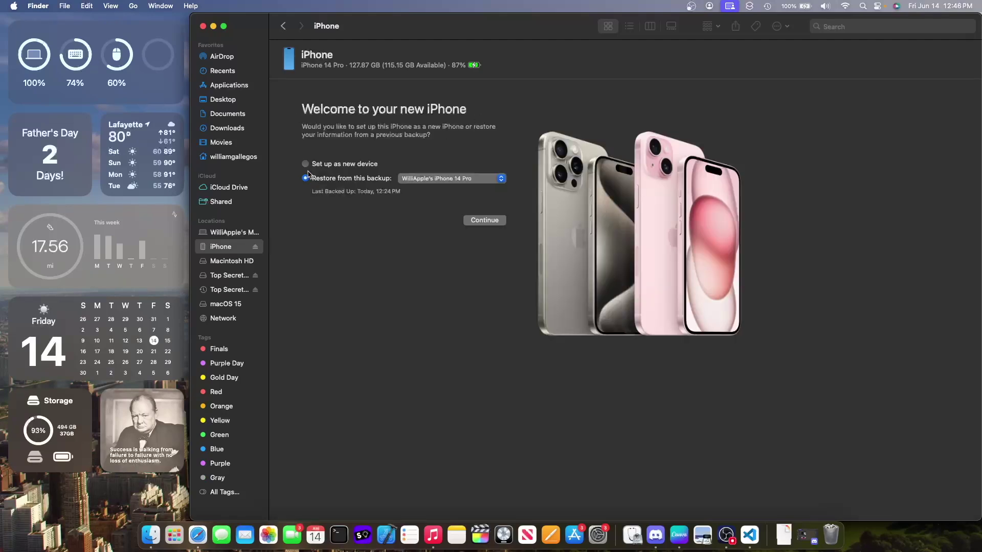
click(449, 179)
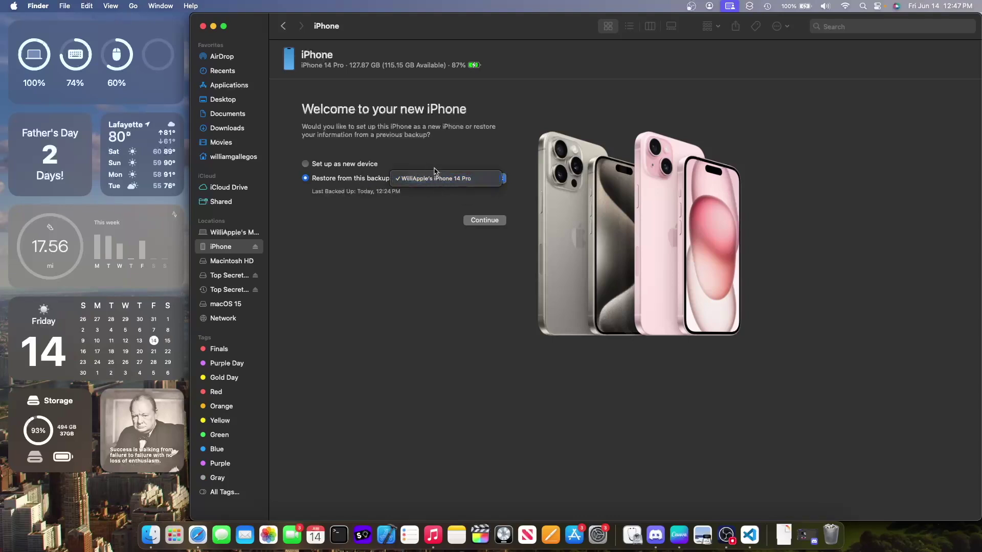
click(475, 179)
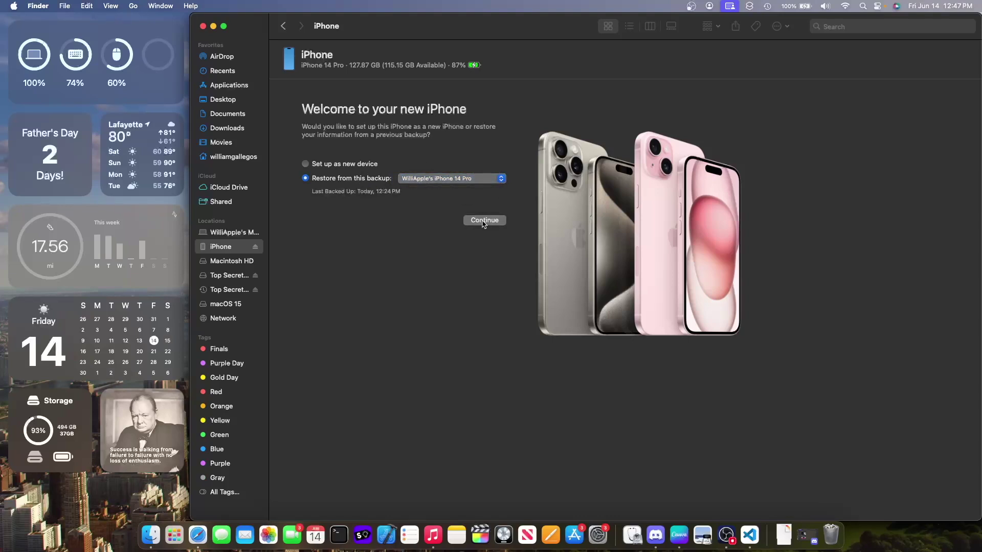
click(484, 221)
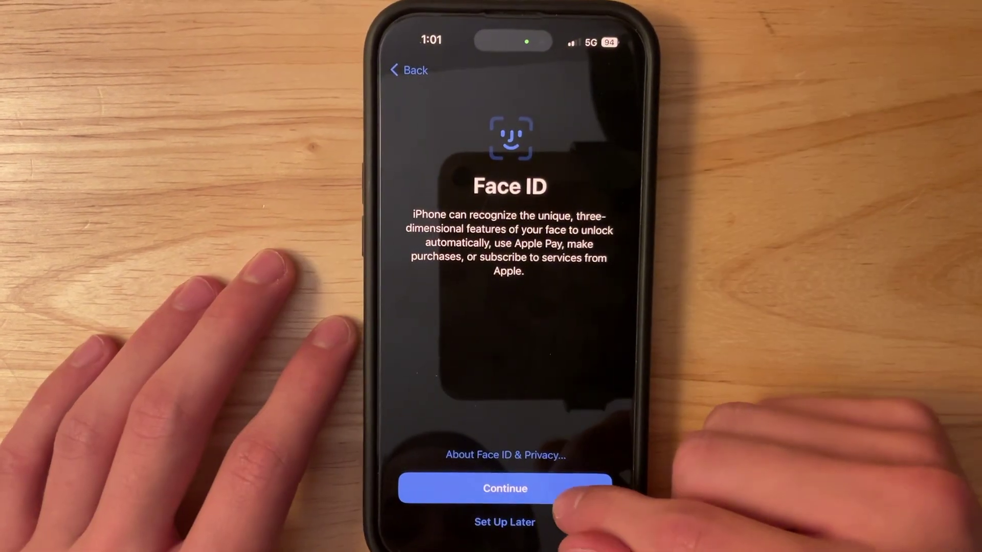
Enroll Face ID with a face scan, then accept Location Services to continue setup
click(537, 486)
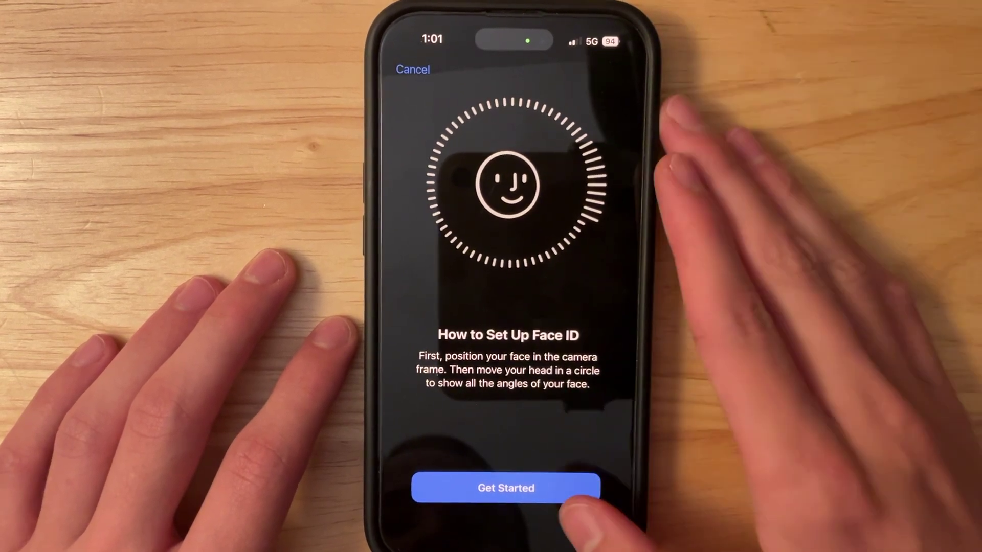
click(570, 490)
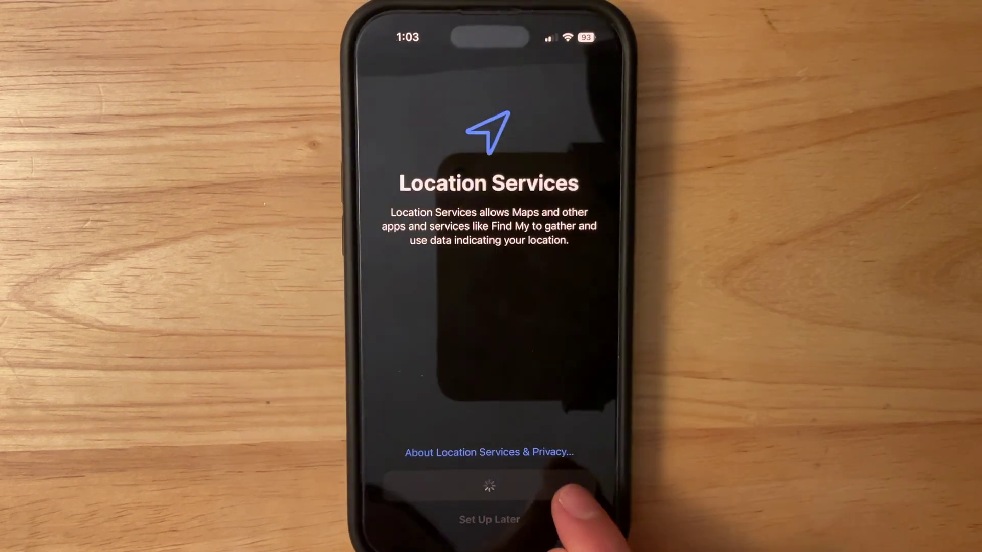
click(490, 485)
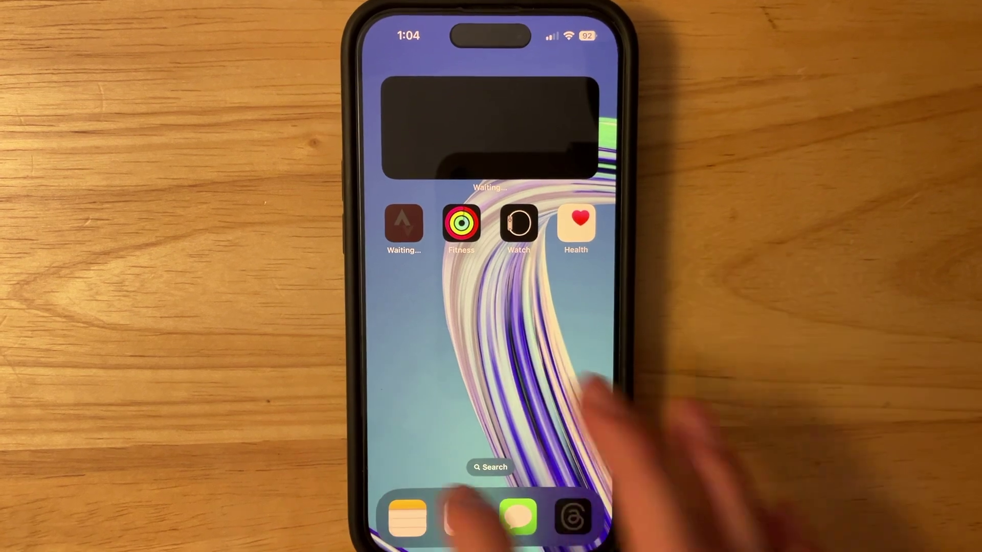
Browse home screen pages and Control Center, ending on the Settings, Journal, Mail, Music page
drag(475, 358, 542, 353)
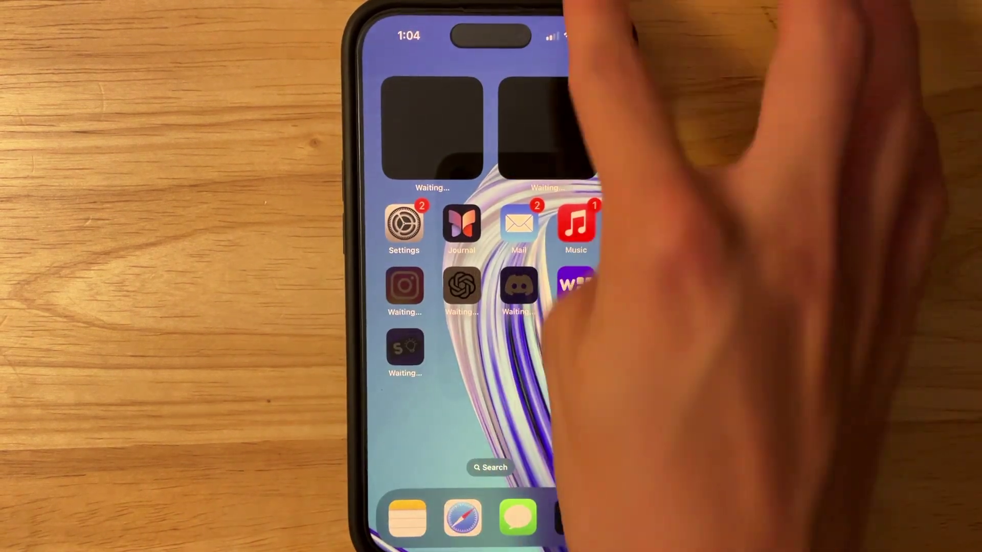
drag(583, 31, 578, 266)
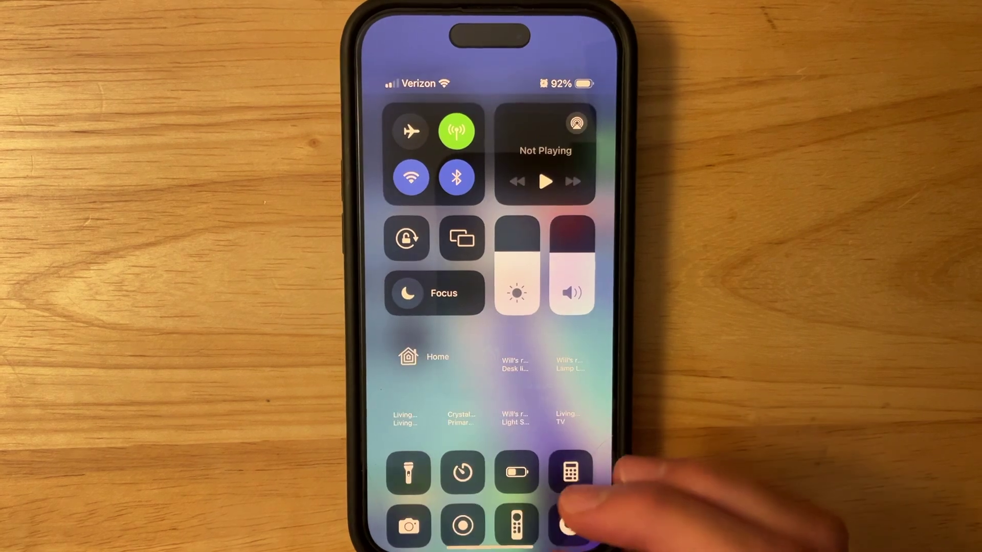
drag(614, 429, 644, 363)
drag(624, 409, 460, 358)
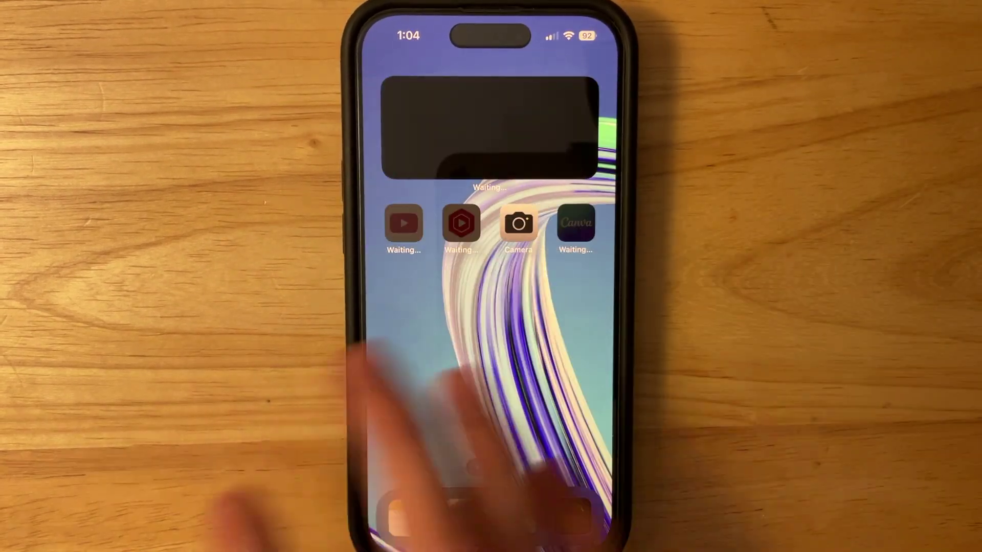
drag(563, 328, 588, 358)
drag(512, 348, 563, 414)
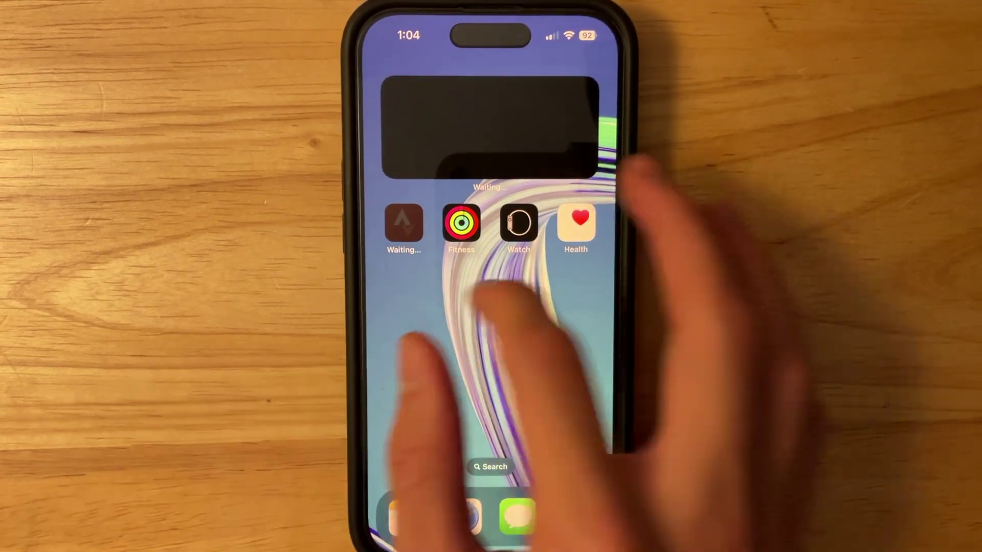
drag(471, 312, 584, 328)
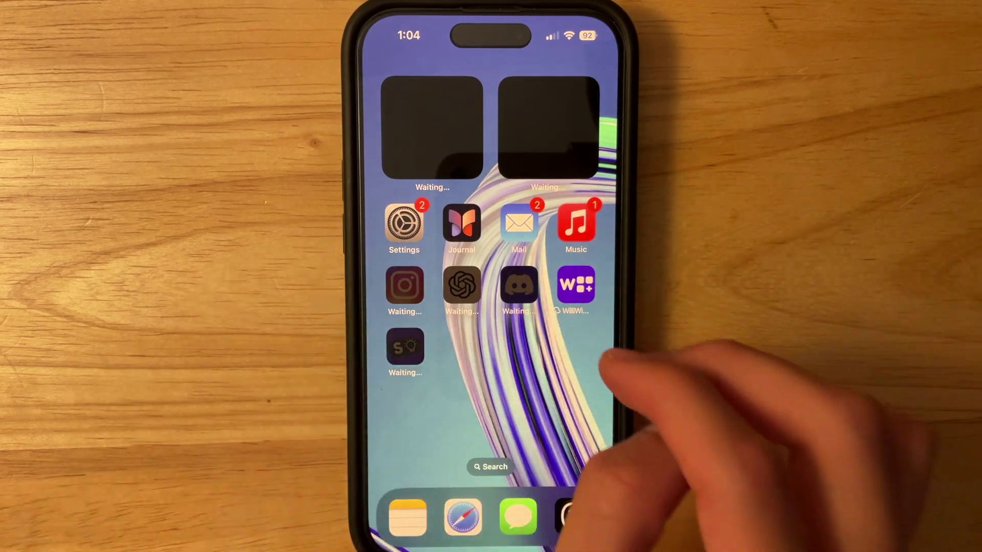
mouse_move(619, 361)
mouse_down()
mouse_move(527, 463)
mouse_move(604, 350)
mouse_up()
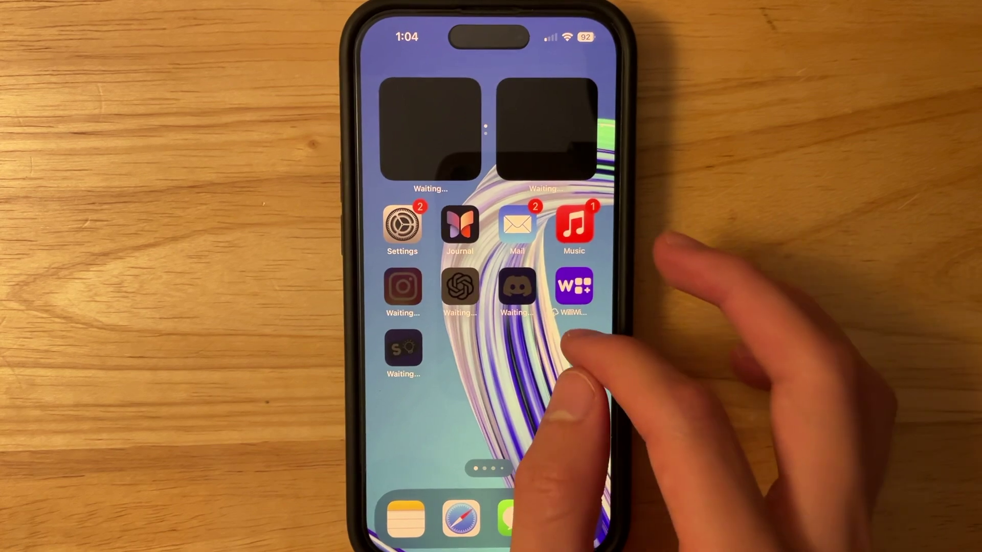